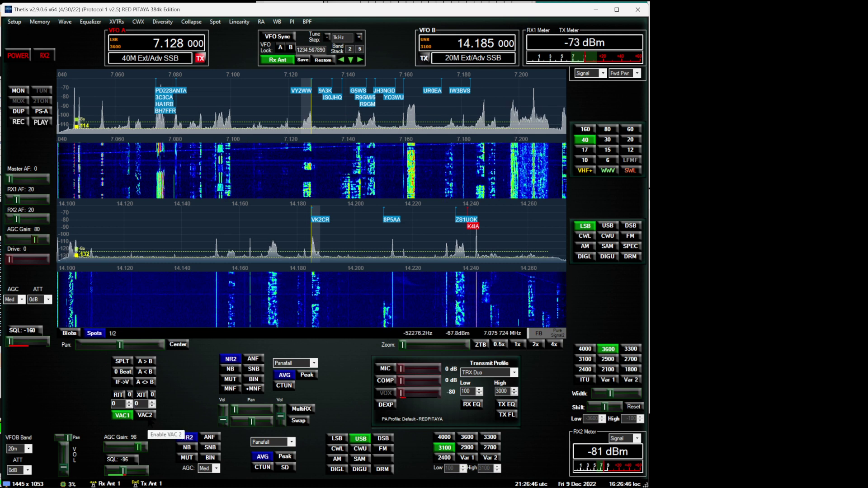
Toggle VAC2 on and VAC1 on then off again, leaving only VAC2 active.
{"action": "left_click", "coordinate": [122, 416]}
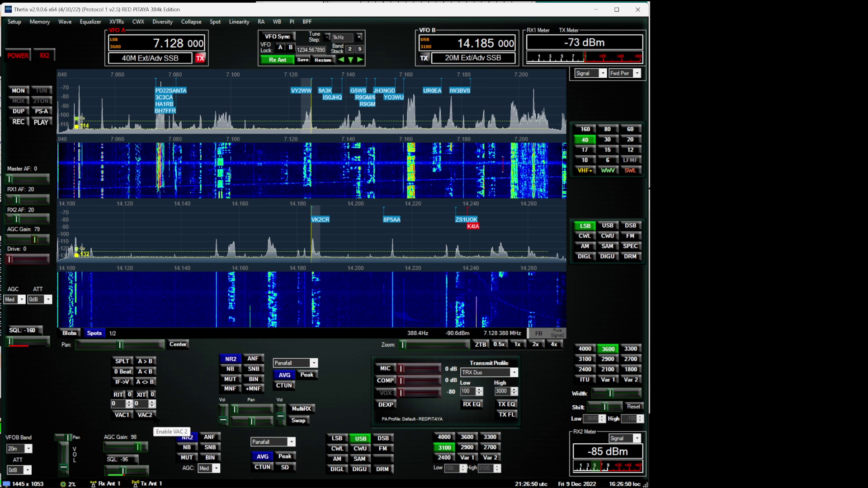
{"action": "left_click", "coordinate": [145, 415]}
{"action": "left_click", "coordinate": [123, 416]}
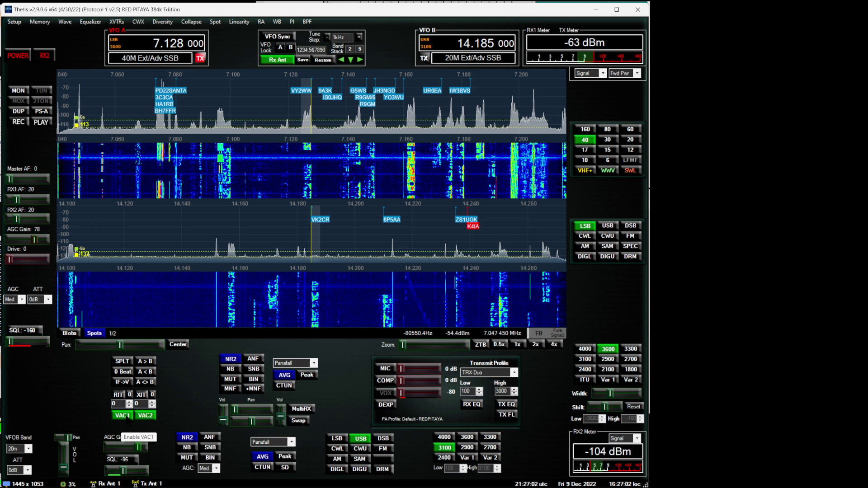
{"action": "left_click", "coordinate": [122, 416]}
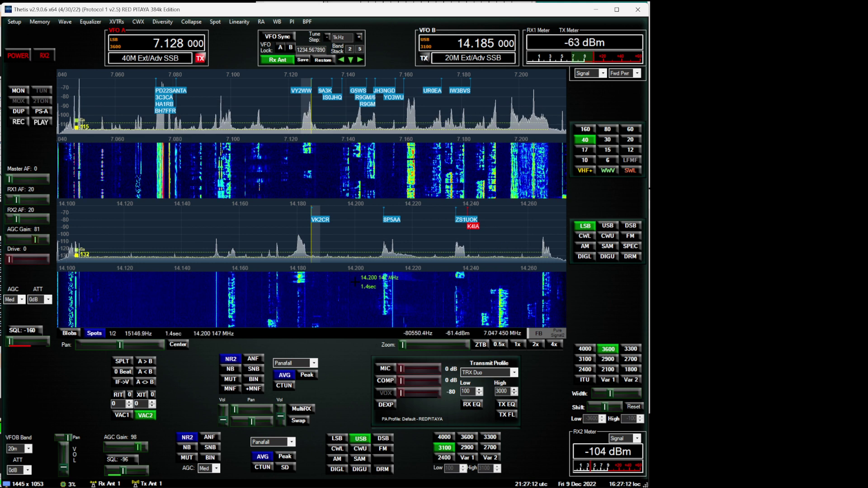
{"action": "scroll", "coordinate": [355, 281], "scroll_direction": "up", "scroll_amount": 2}
{"action": "scroll", "coordinate": [355, 281], "scroll_direction": "down", "scroll_amount": 2}
{"action": "scroll", "coordinate": [355, 282], "scroll_direction": "down", "scroll_amount": 2}
{"action": "scroll", "coordinate": [355, 282], "scroll_direction": "down", "scroll_amount": 2}
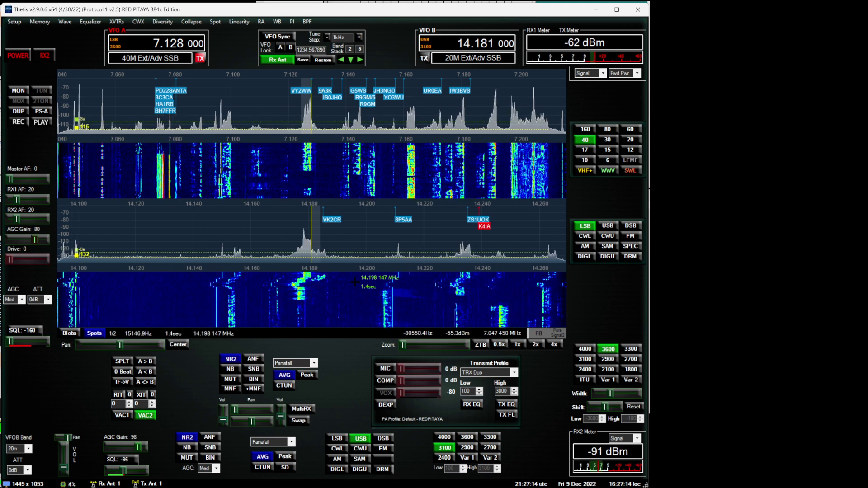
{"action": "scroll", "coordinate": [355, 281], "scroll_direction": "down", "scroll_amount": 1}
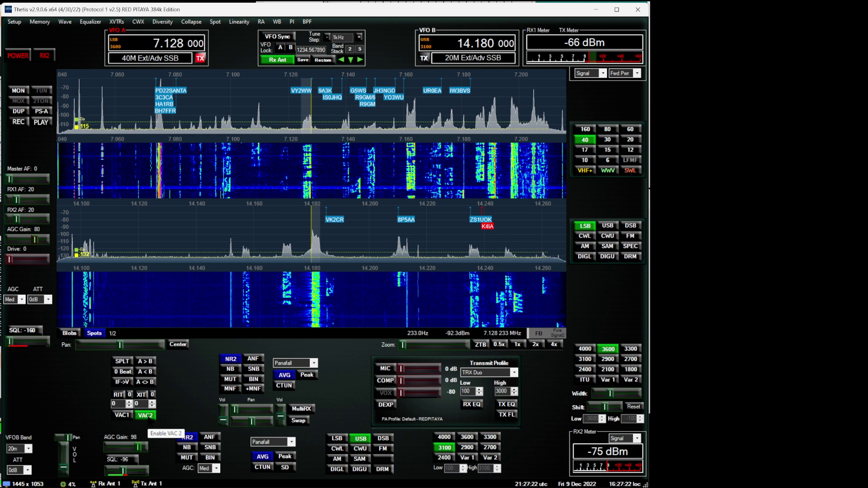
Enable VAC1 and disable VAC2 so audio uses only the first cable.
{"action": "left_click", "coordinate": [123, 416]}
{"action": "left_click", "coordinate": [145, 415]}
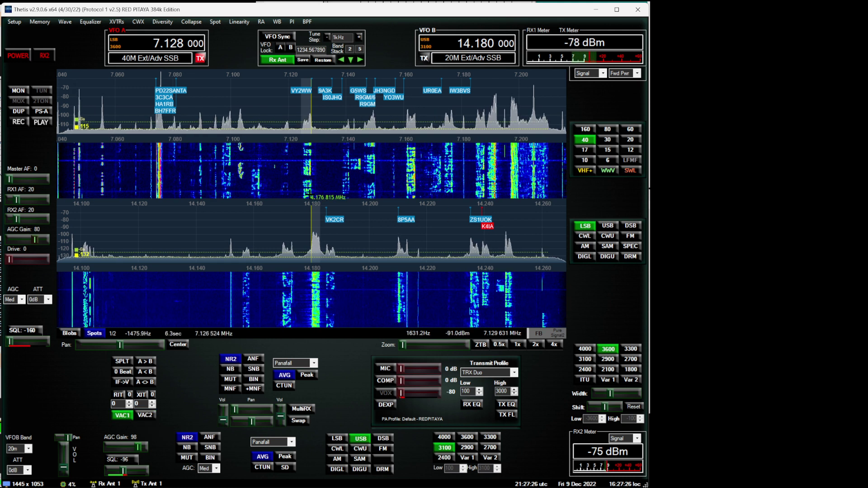
{"action": "scroll", "coordinate": [373, 184], "scroll_direction": "up", "scroll_amount": 2}
{"action": "scroll", "coordinate": [373, 185], "scroll_direction": "up", "scroll_amount": 2}
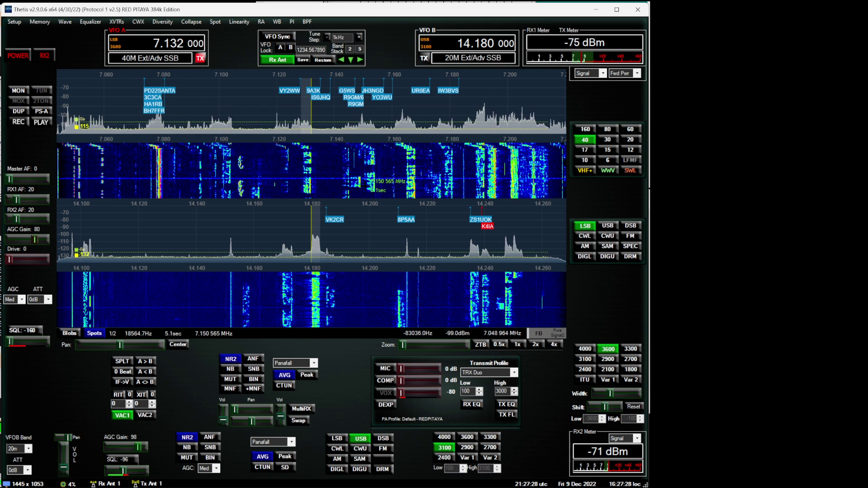
{"action": "scroll", "coordinate": [372, 184], "scroll_direction": "up", "scroll_amount": 2}
{"action": "scroll", "coordinate": [372, 184], "scroll_direction": "up", "scroll_amount": 3}
{"action": "scroll", "coordinate": [372, 184], "scroll_direction": "up", "scroll_amount": 4}
{"action": "scroll", "coordinate": [372, 185], "scroll_direction": "up", "scroll_amount": 1}
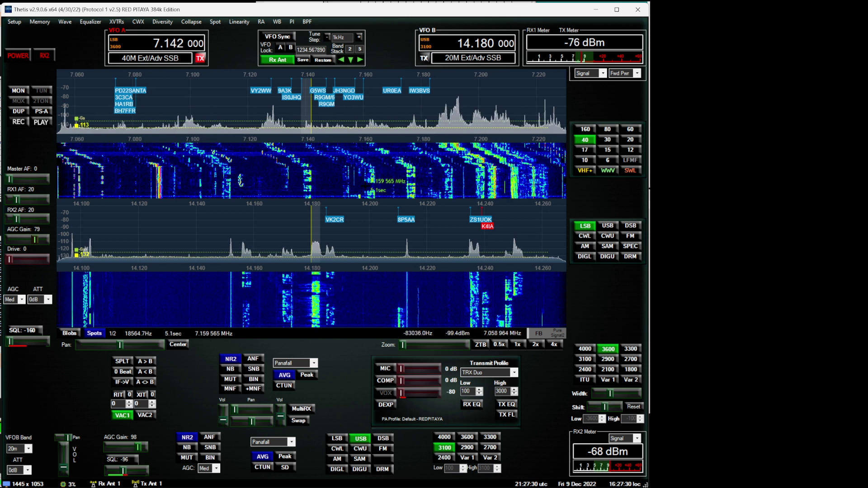
{"action": "scroll", "coordinate": [372, 184], "scroll_direction": "up", "scroll_amount": 1}
{"action": "scroll", "coordinate": [373, 185], "scroll_direction": "up", "scroll_amount": 3}
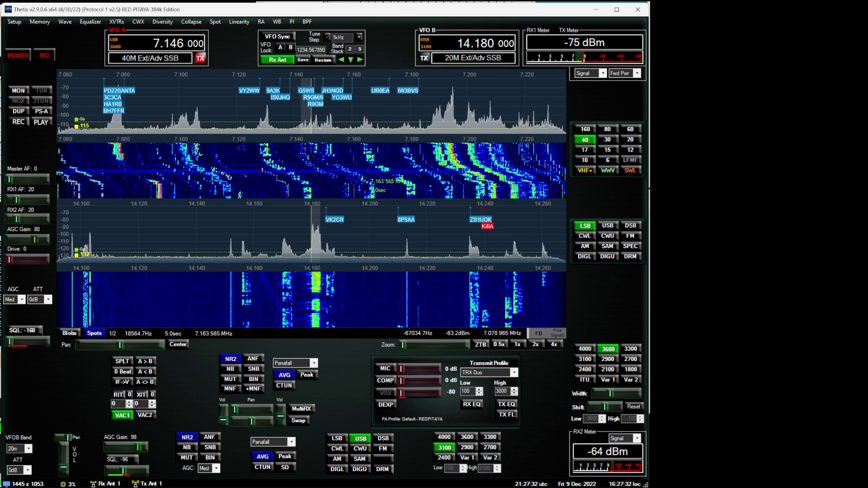
{"action": "scroll", "coordinate": [371, 185], "scroll_direction": "up", "scroll_amount": 2}
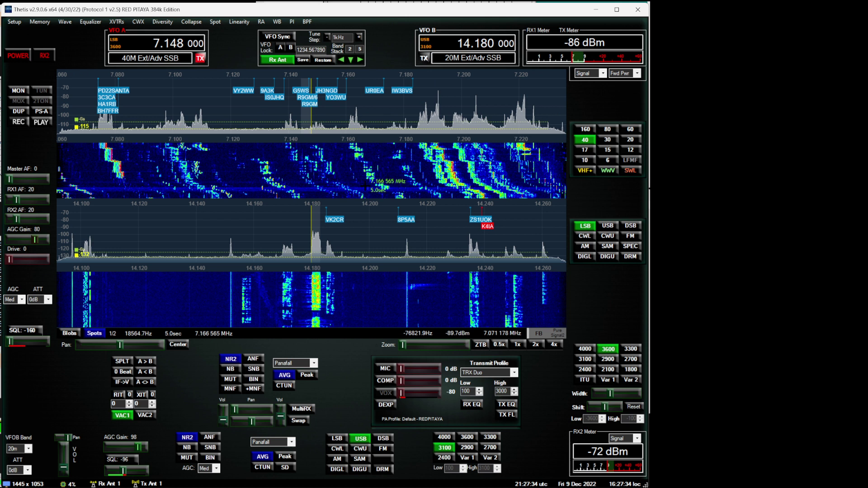
{"action": "scroll", "coordinate": [373, 184], "scroll_direction": "up", "scroll_amount": 2}
{"action": "scroll", "coordinate": [372, 185], "scroll_direction": "up", "scroll_amount": 2}
{"action": "scroll", "coordinate": [372, 185], "scroll_direction": "up", "scroll_amount": 1}
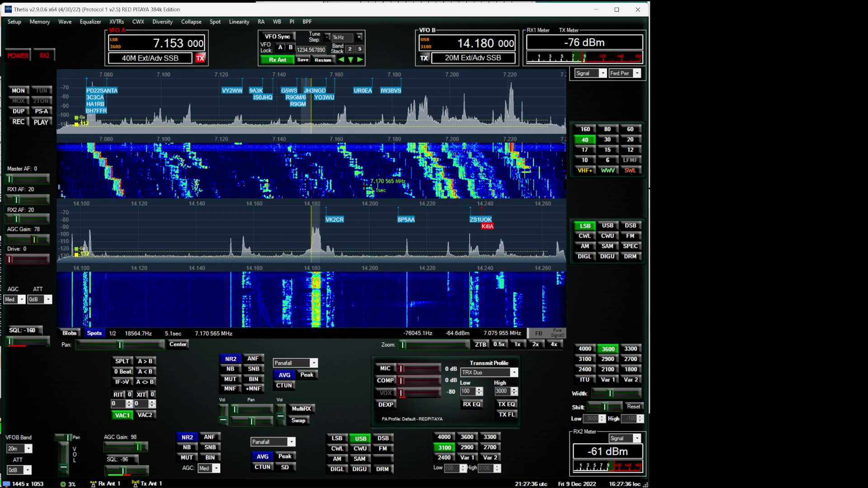
{"action": "scroll", "coordinate": [373, 185], "scroll_direction": "up", "scroll_amount": 8}
{"action": "scroll", "coordinate": [372, 185], "scroll_direction": "up", "scroll_amount": 1}
{"action": "scroll", "coordinate": [372, 185], "scroll_direction": "up", "scroll_amount": 2}
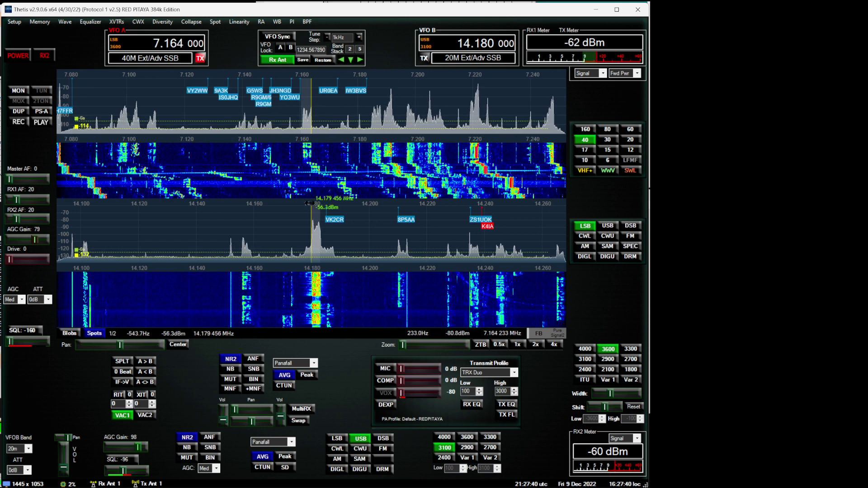
Toggle the VAC1 and VAC2 buttons until both show enabled (green).
{"action": "left_click", "coordinate": [145, 416]}
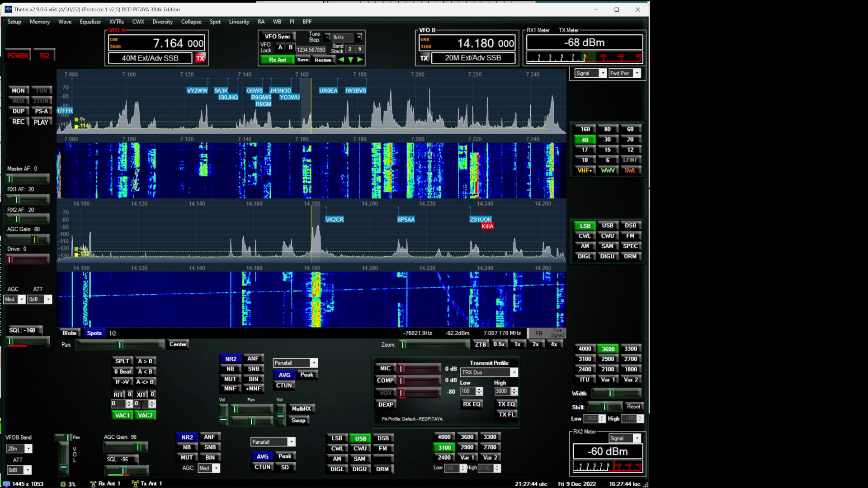
{"action": "left_click", "coordinate": [123, 415]}
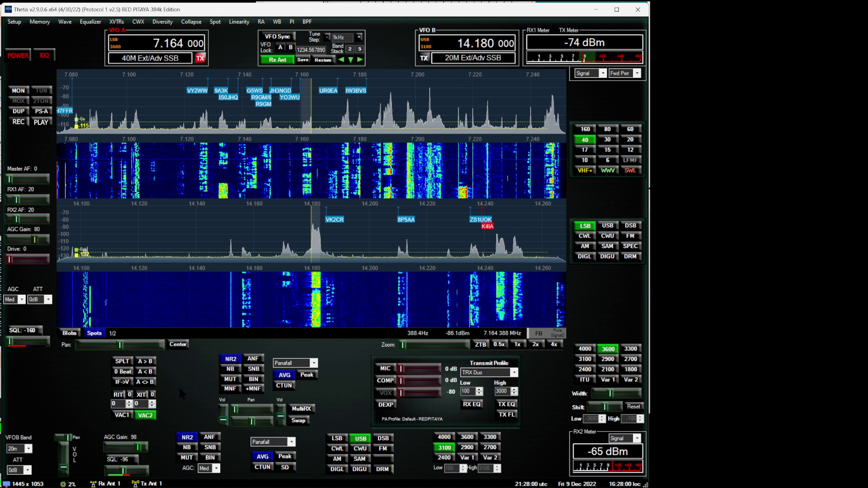
{"action": "left_click", "coordinate": [145, 415]}
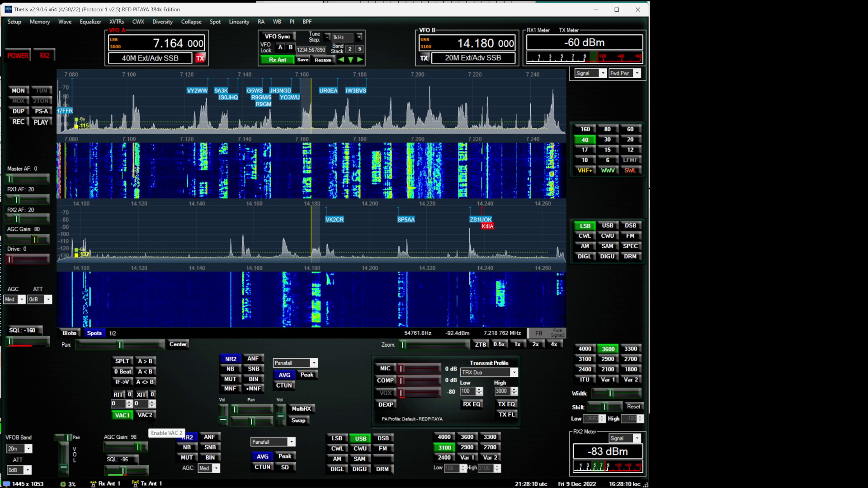
{"action": "left_click", "coordinate": [146, 416]}
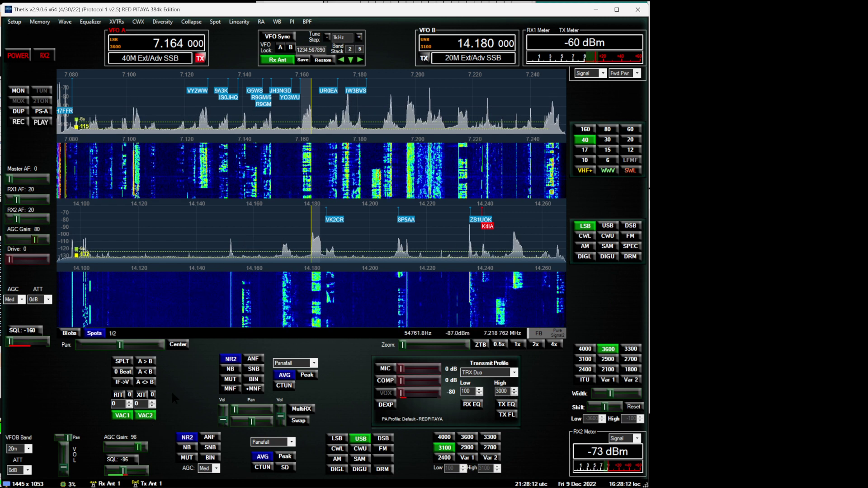